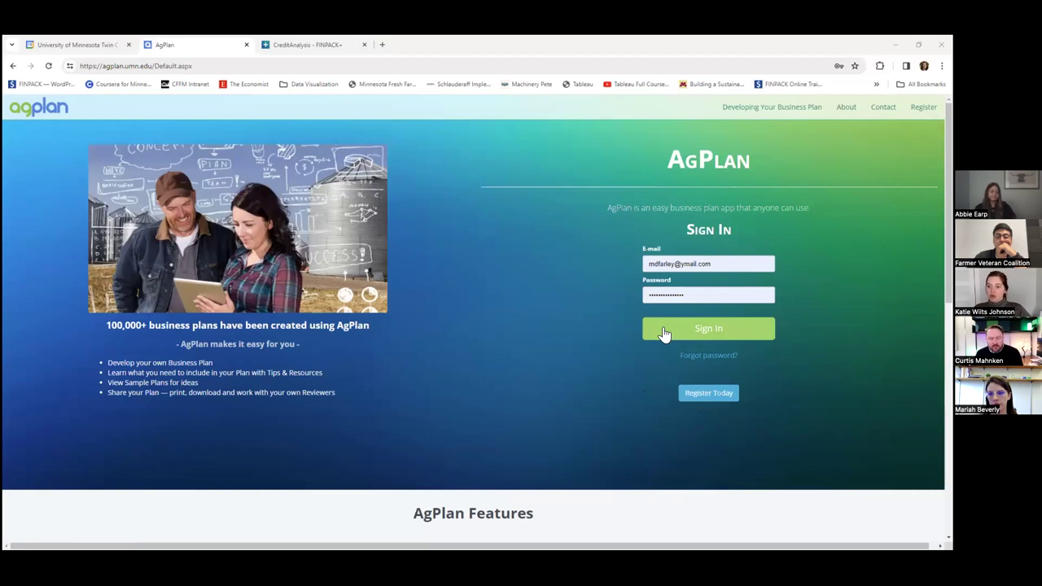
Sign in and create an Ag - Value-Added plan named "My Business Plan" with the default fonts.
{"action": "left_click", "coordinate": [663, 332]}
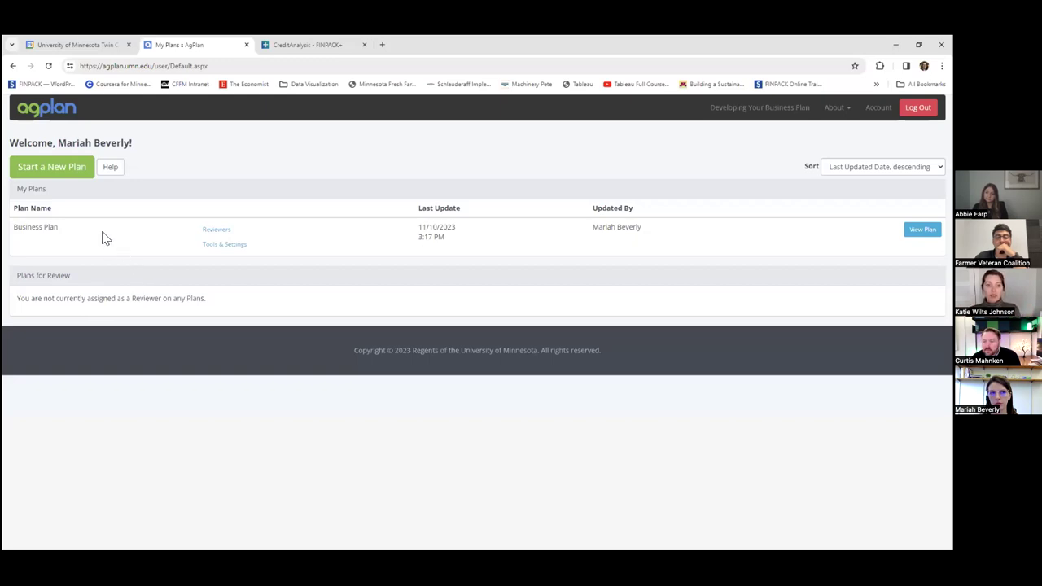
{"action": "left_click", "coordinate": [58, 175]}
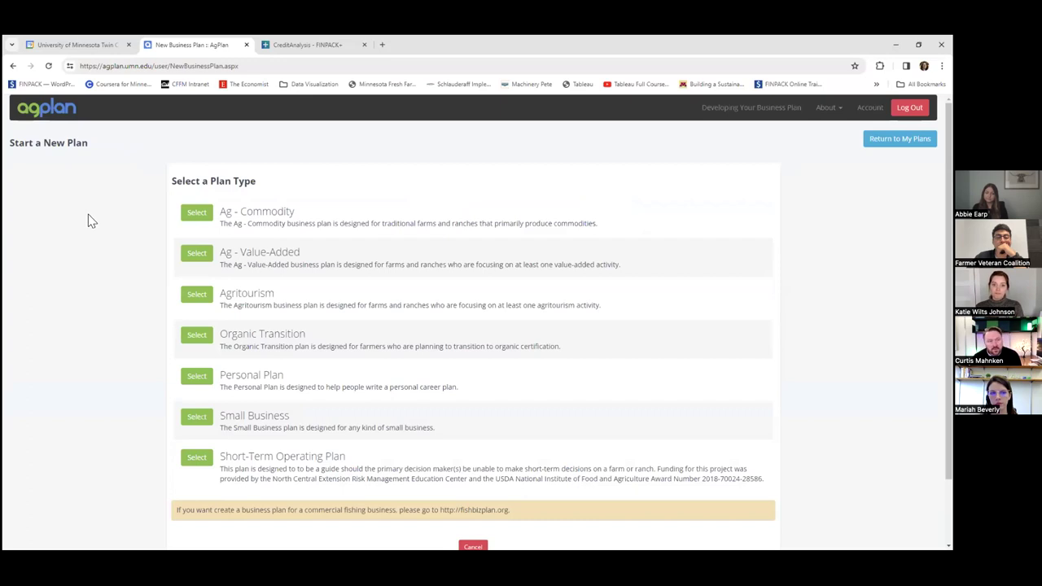
{"action": "scroll", "coordinate": [92, 215], "scroll_direction": "down", "scroll_amount": 2}
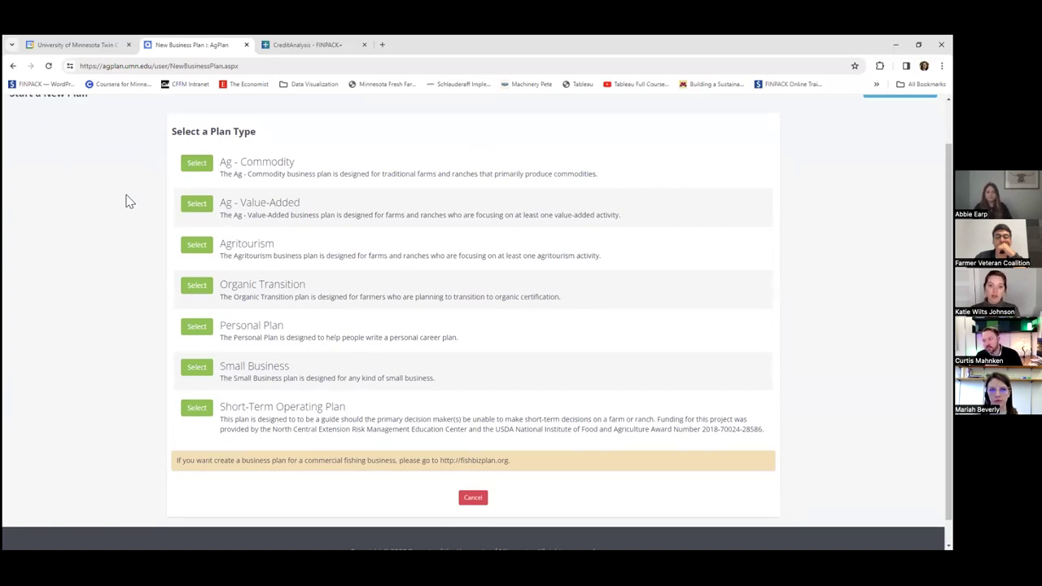
{"action": "left_click", "coordinate": [196, 209]}
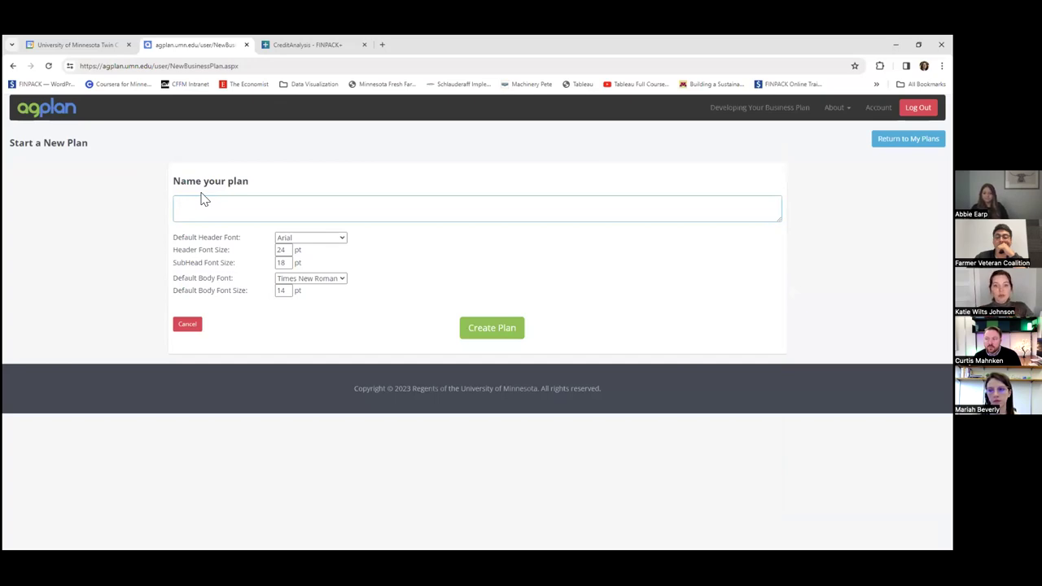
{"action": "type", "text": "My "}
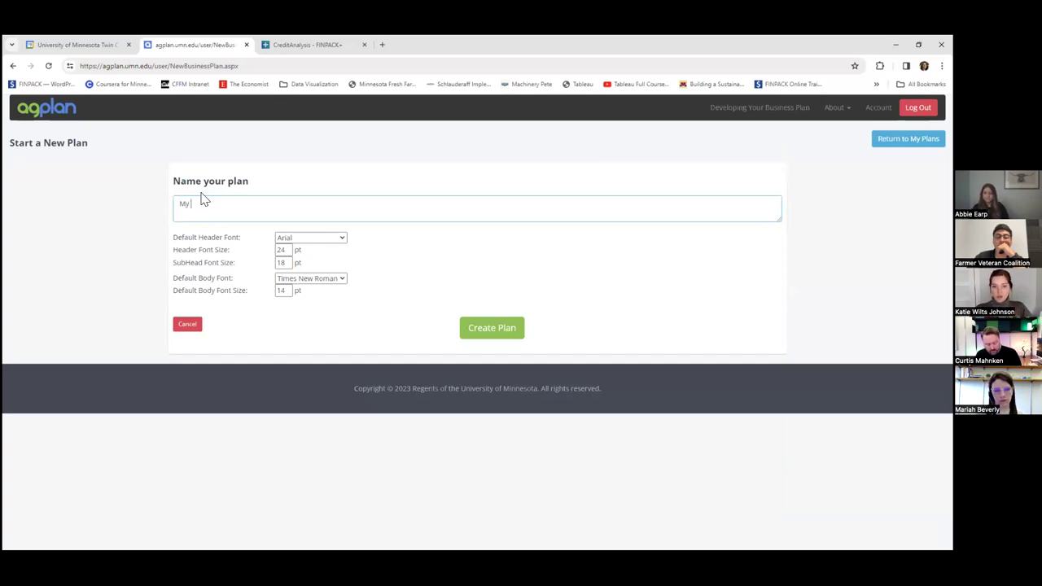
{"action": "type", "text": "Business Plan"}
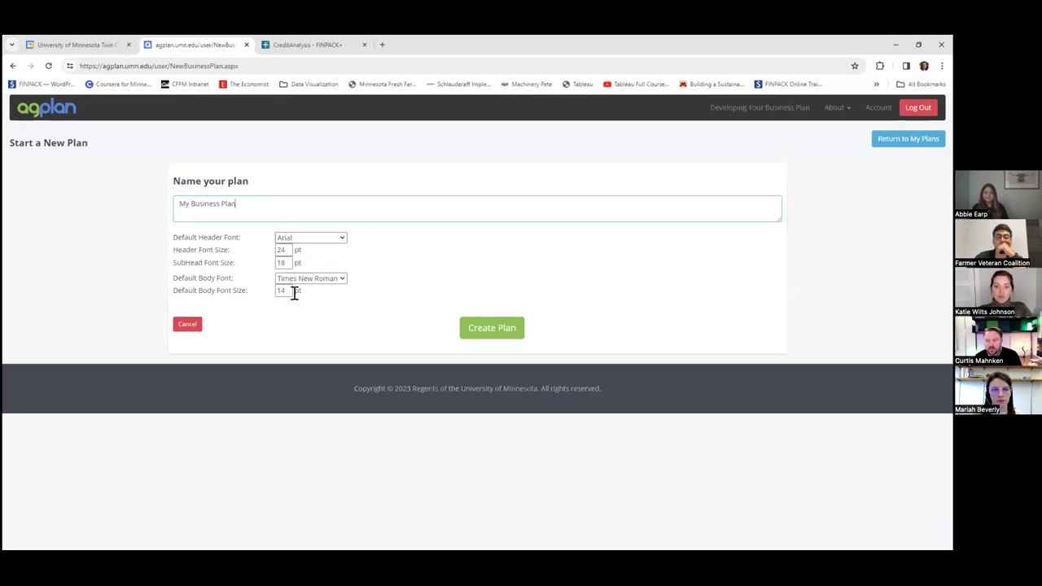
{"action": "left_click", "coordinate": [482, 335]}
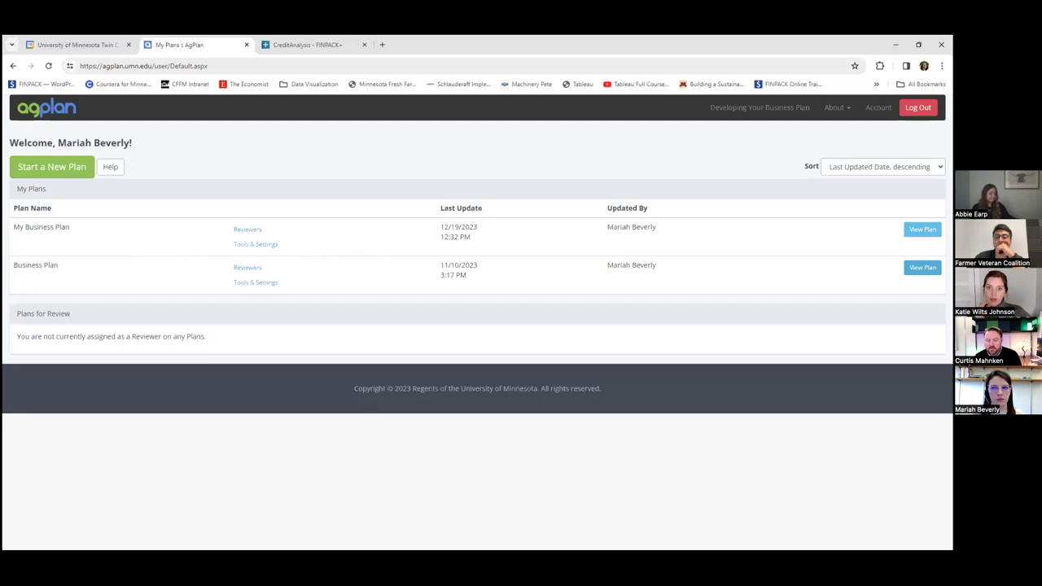
In the Pricing section of My Business Plan's Marketing Plan, write "Here is where I talk about my pricing.".
{"action": "left_click", "coordinate": [923, 229]}
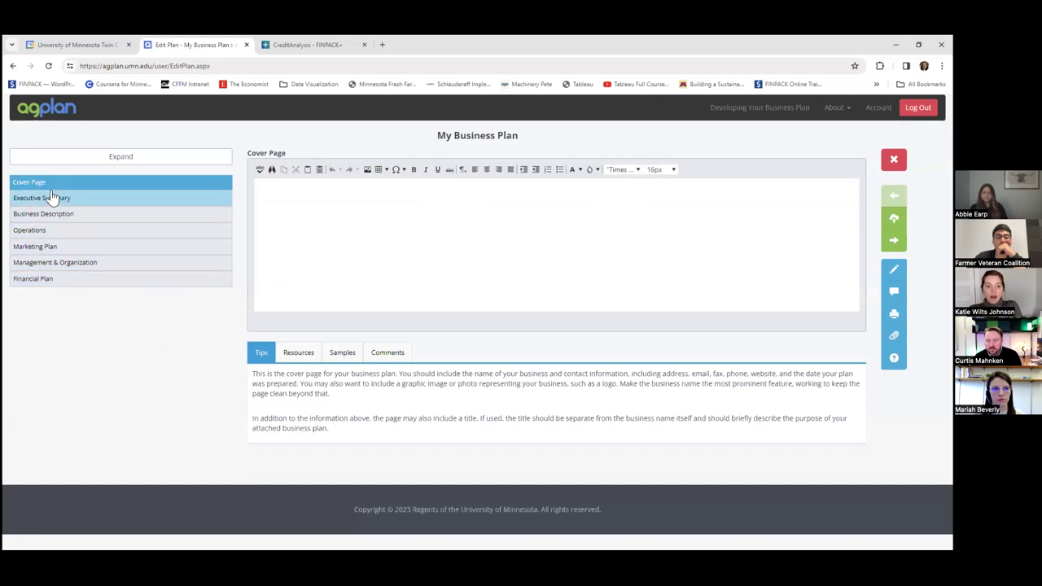
{"action": "left_click", "coordinate": [104, 251]}
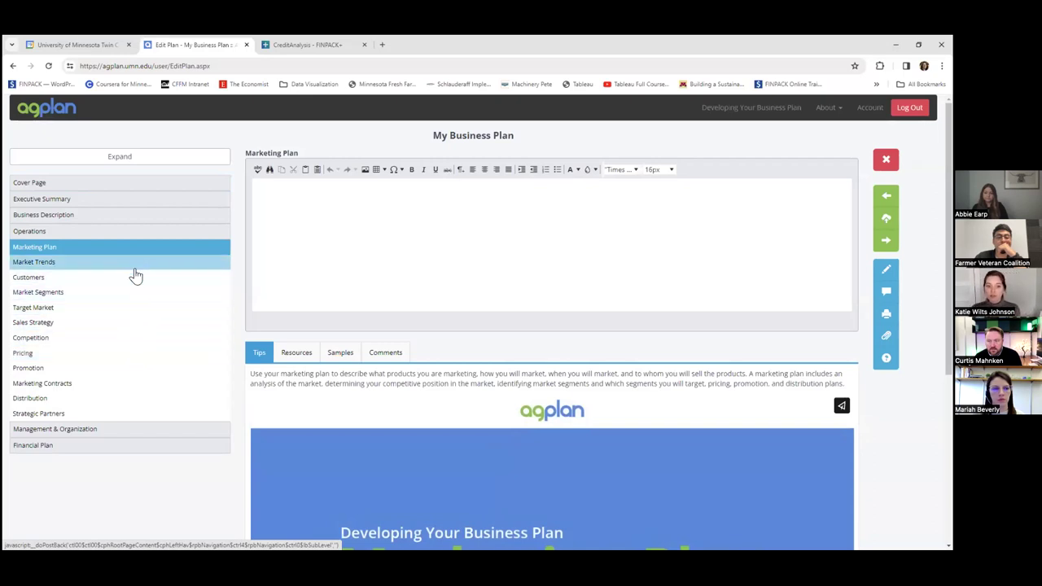
{"action": "left_click", "coordinate": [133, 359]}
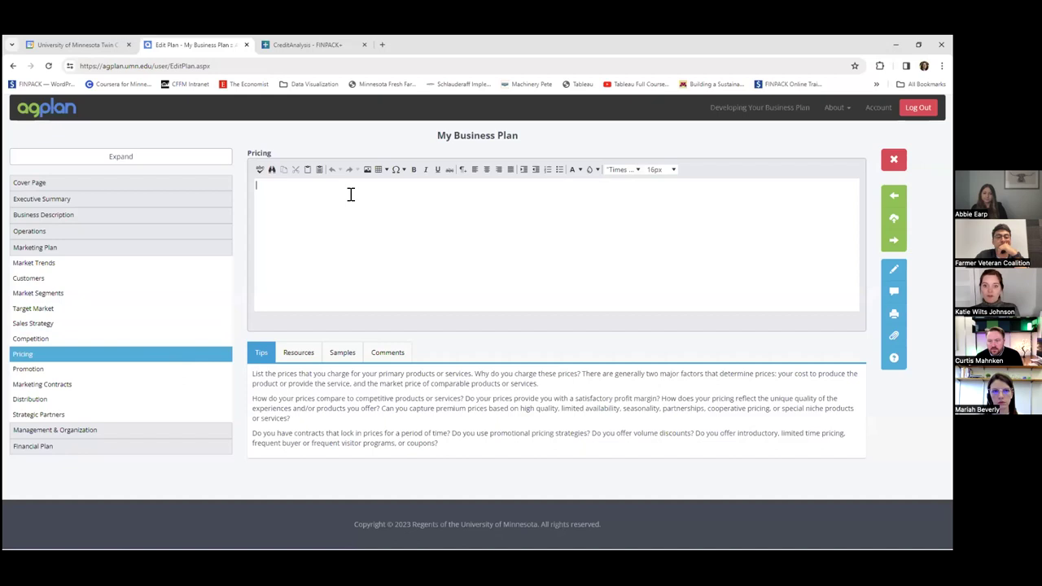
{"action": "type", "text": "Here is where "}
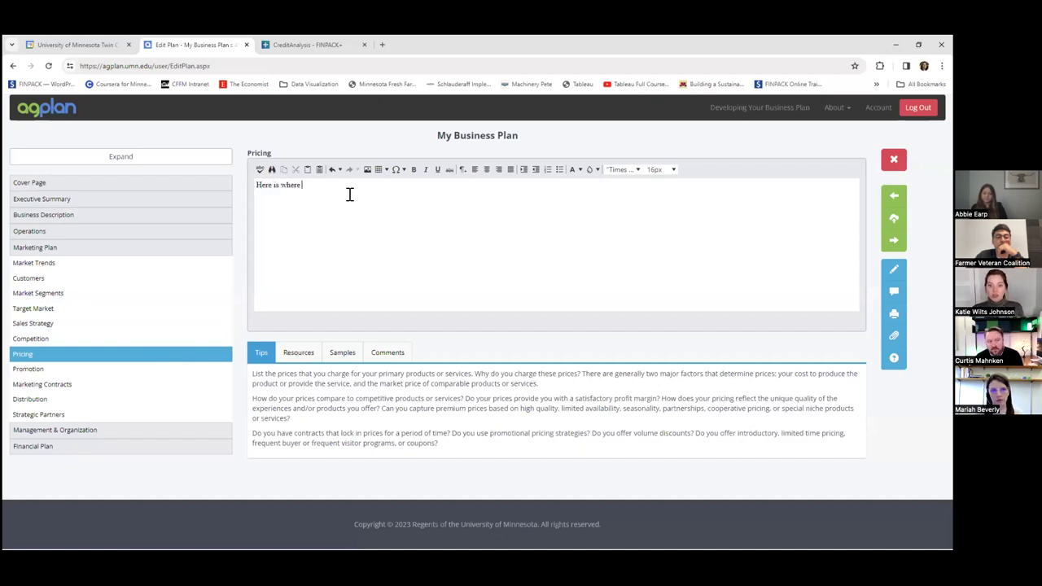
{"action": "type", "text": "I talk a b"}
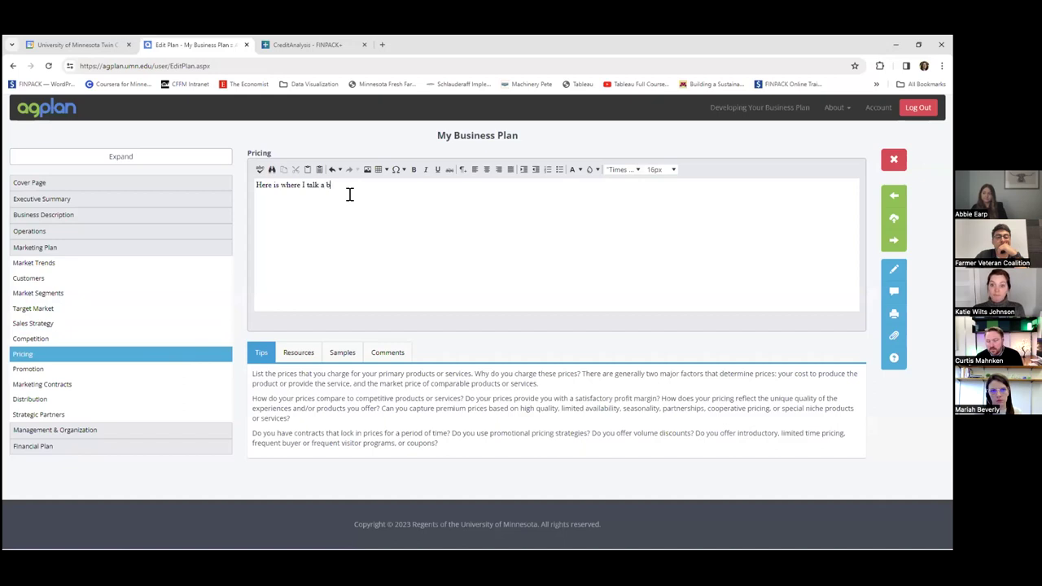
{"action": "type", "text": "out my pricing"}
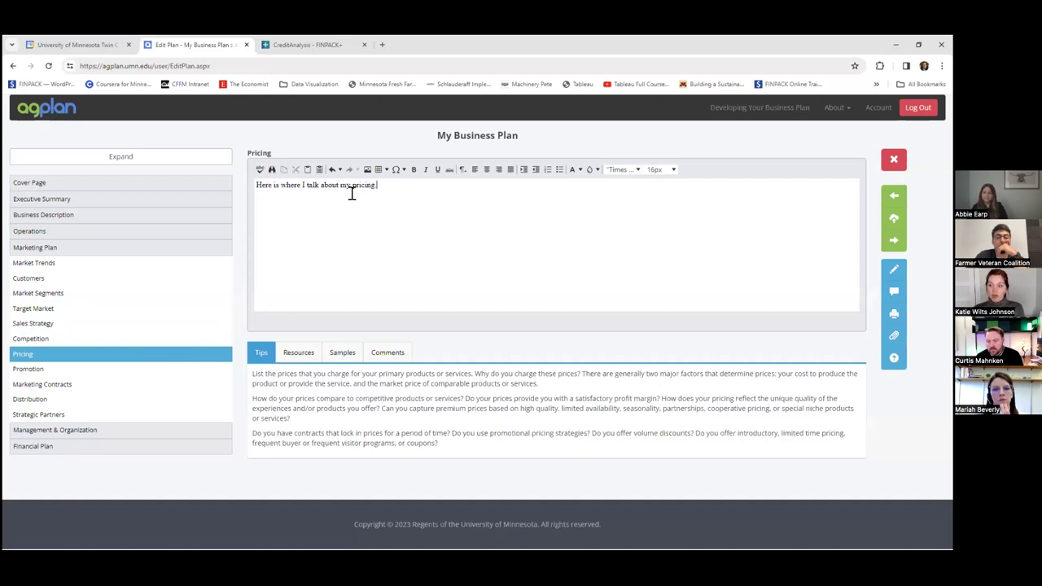
Format the word "pricing." at the end of the sentence as bold, italic and underlined.
{"action": "left_click_drag", "start_coordinate": [383, 185], "coordinate": [351, 186]}
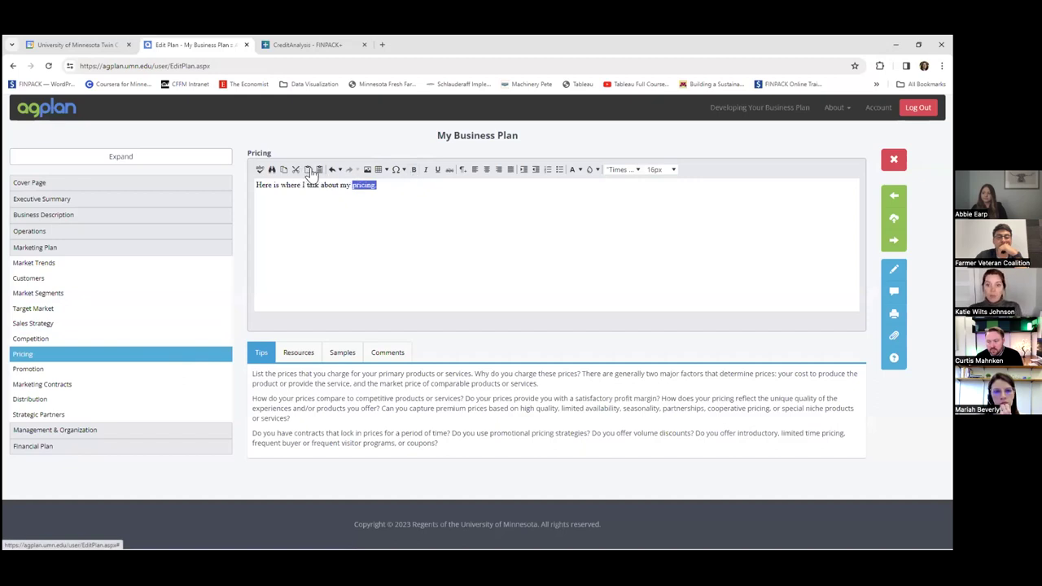
{"action": "left_click", "coordinate": [414, 172]}
{"action": "left_click", "coordinate": [425, 171]}
{"action": "left_click", "coordinate": [438, 171]}
{"action": "left_click", "coordinate": [419, 196]}
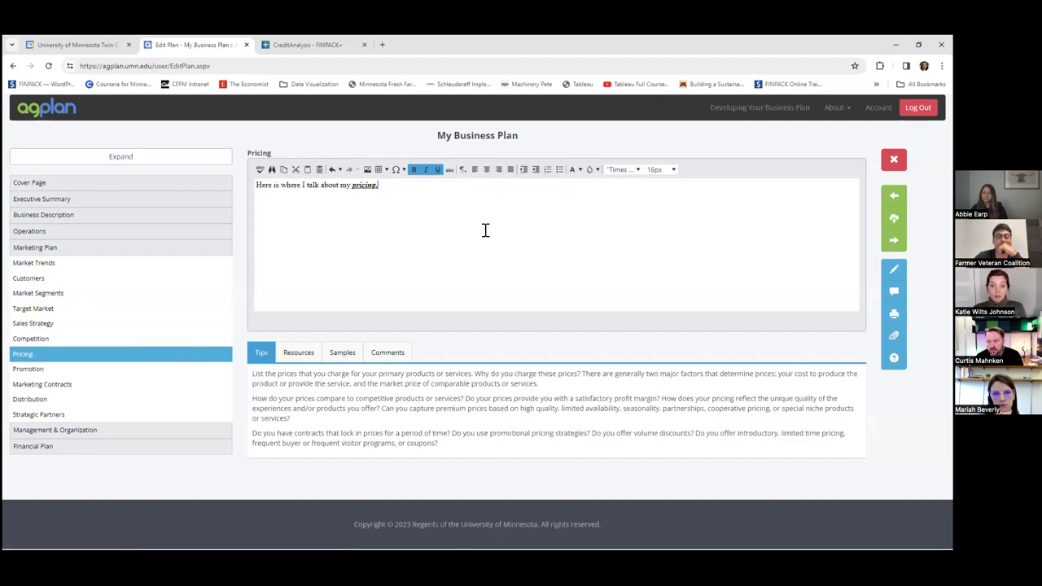
{"action": "left_click", "coordinate": [383, 175]}
{"action": "left_click", "coordinate": [383, 175]}
{"action": "left_click", "coordinate": [383, 175]}
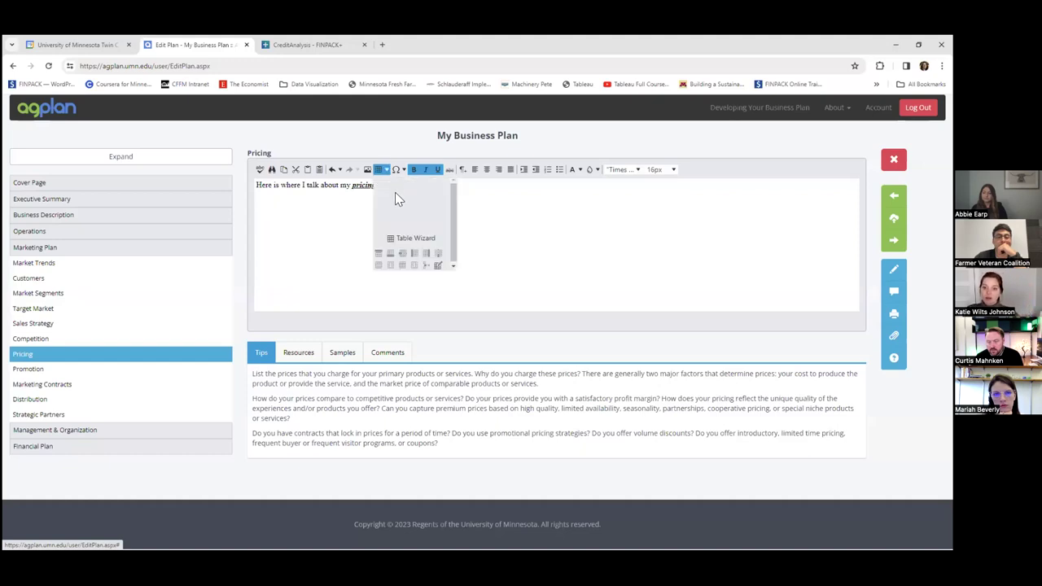
{"action": "left_click", "coordinate": [483, 219]}
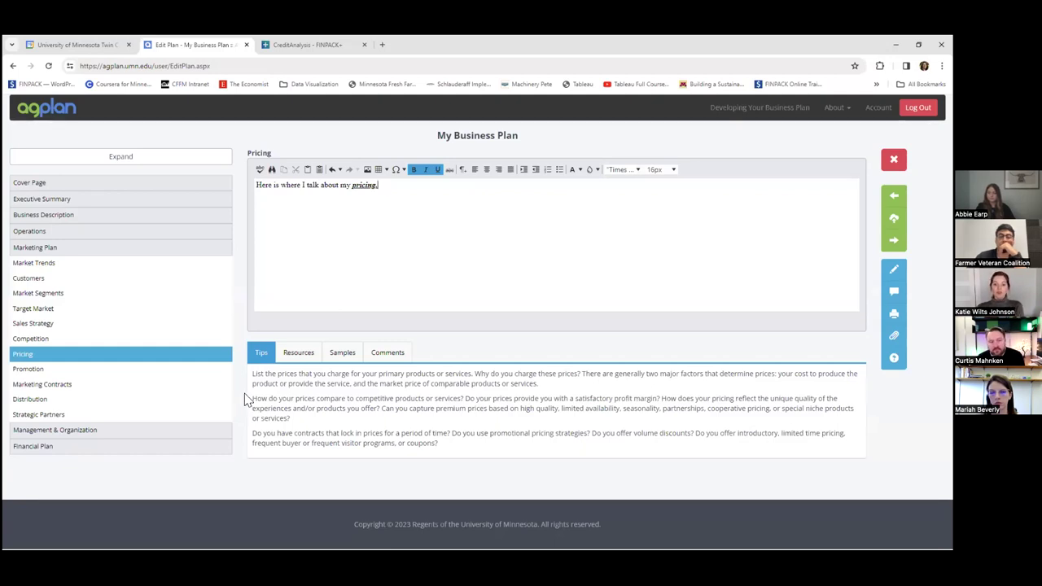
Review the resources, the Rustic River Farm sample and the comments for the Pricing section.
{"action": "left_click", "coordinate": [299, 355]}
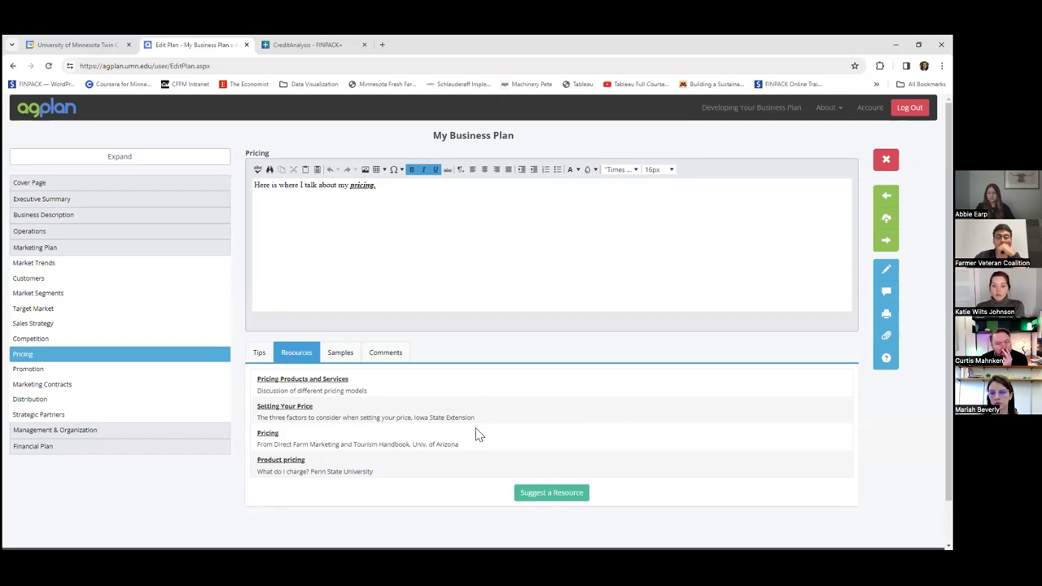
{"action": "left_click", "coordinate": [343, 355]}
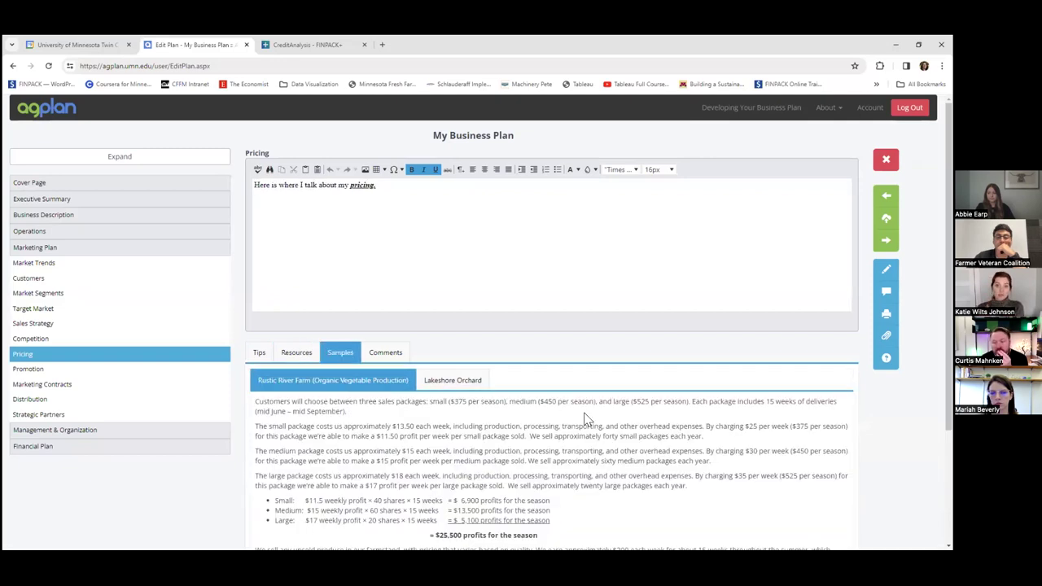
{"action": "scroll", "coordinate": [593, 418], "scroll_direction": "down", "scroll_amount": 1}
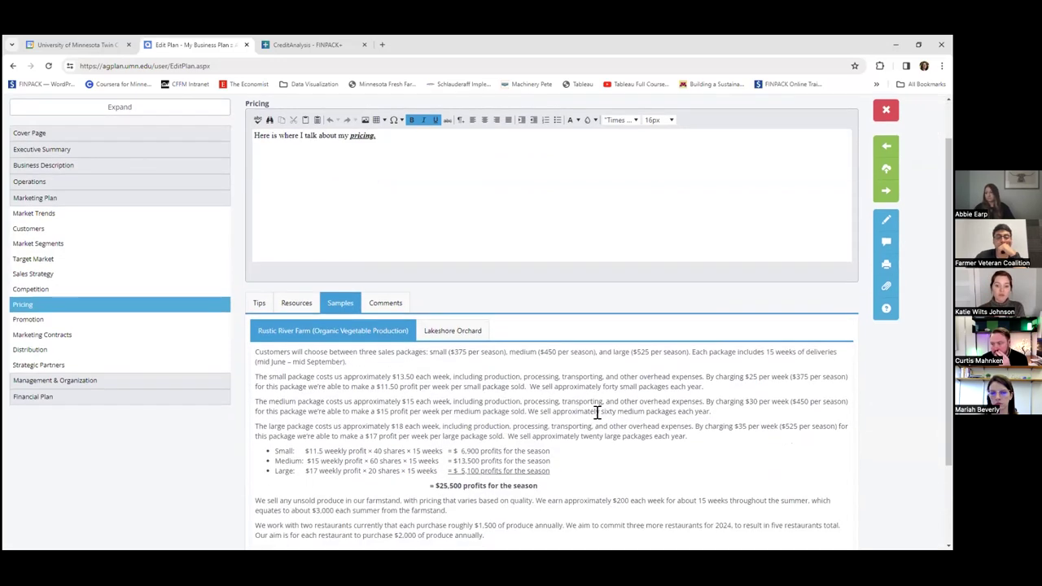
{"action": "scroll", "coordinate": [604, 412], "scroll_direction": "down", "scroll_amount": 2}
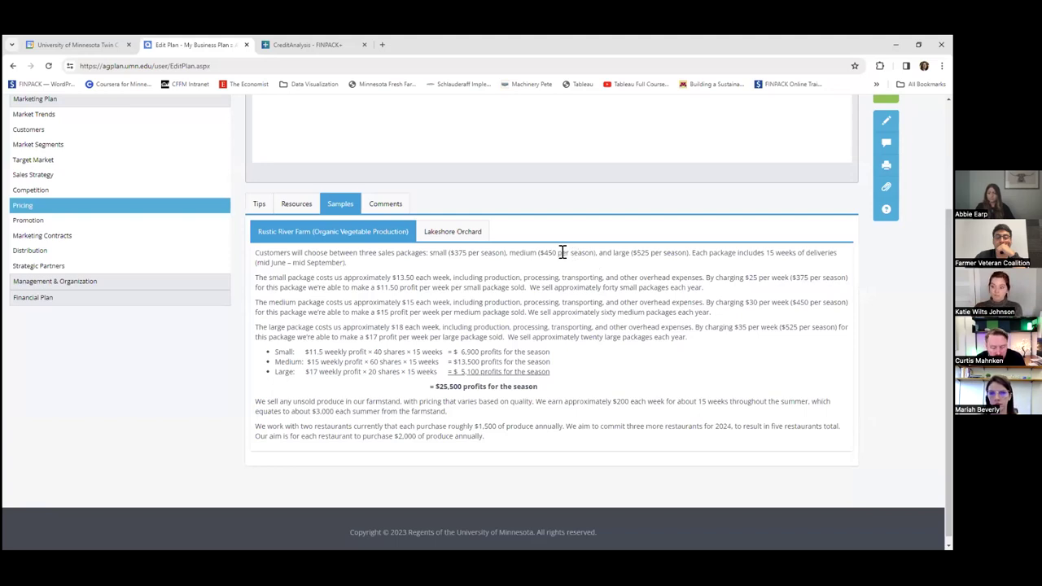
{"action": "left_click", "coordinate": [395, 208]}
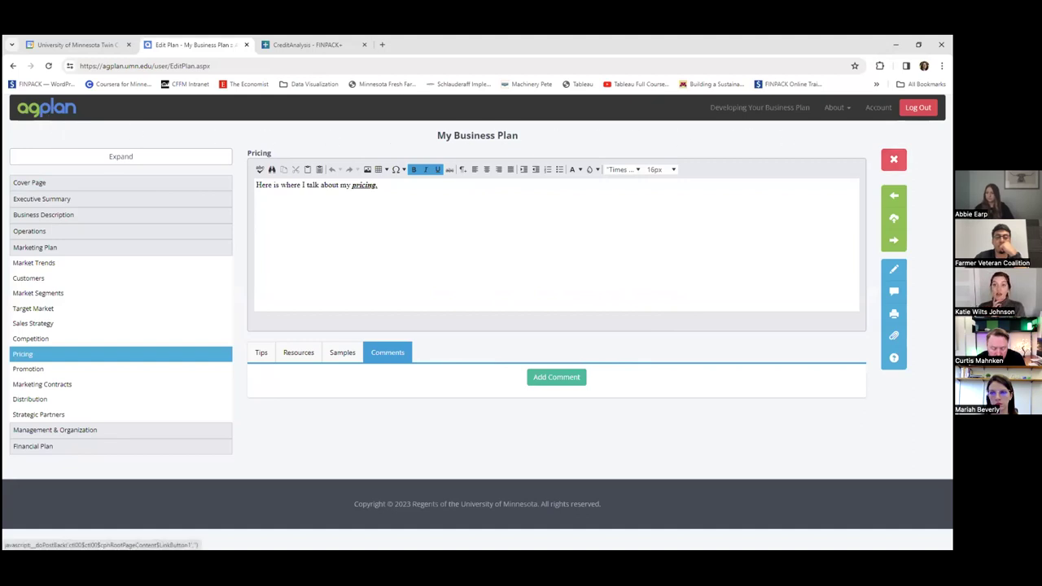
Close the plan and add a reviewer to My Business Plan by e-mail address with Comment & Edit access.
{"action": "left_click", "coordinate": [899, 161]}
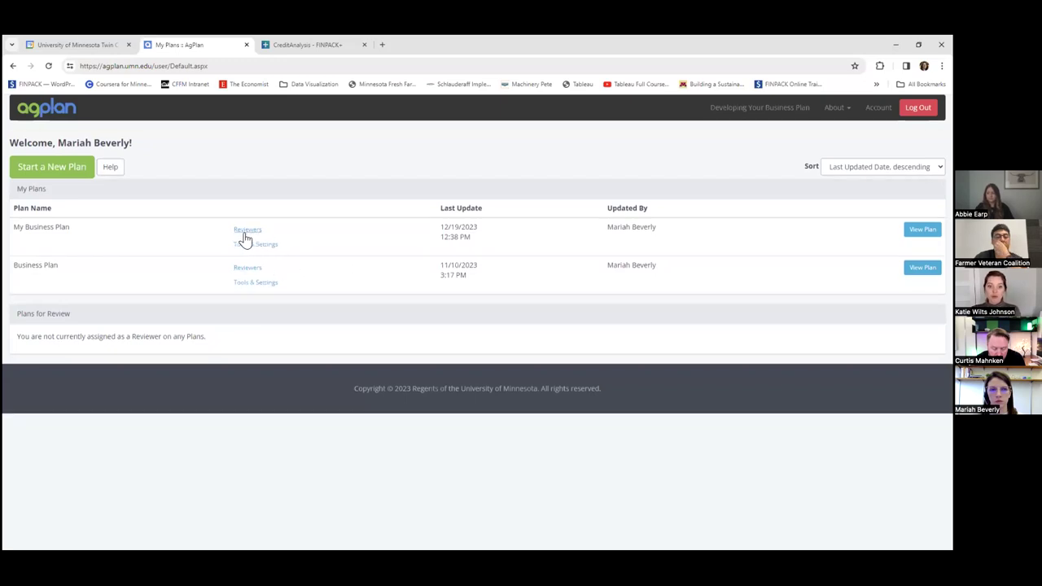
{"action": "left_click", "coordinate": [247, 233]}
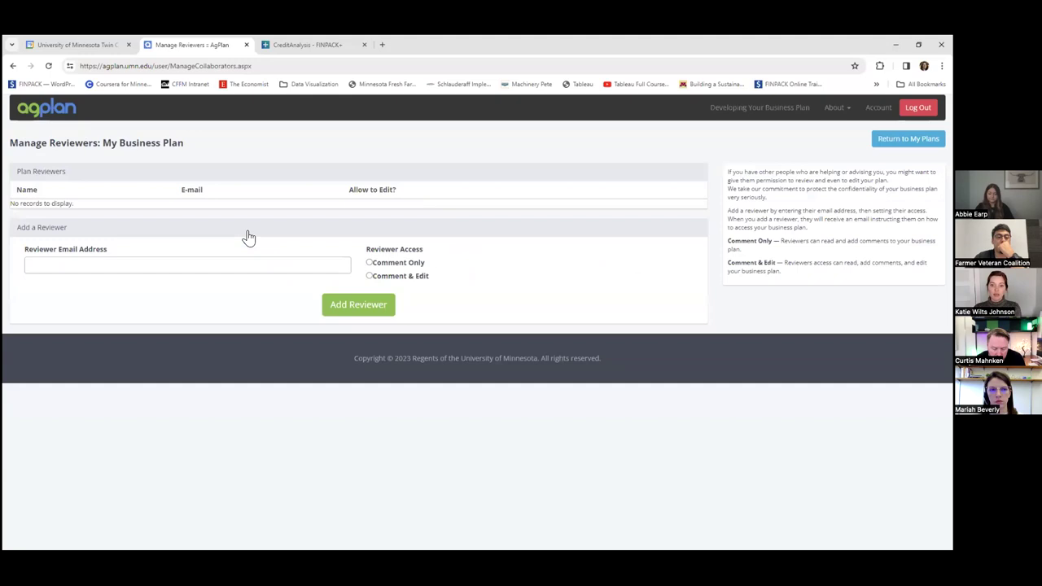
{"action": "left_click", "coordinate": [187, 258]}
{"action": "left_click", "coordinate": [181, 251]}
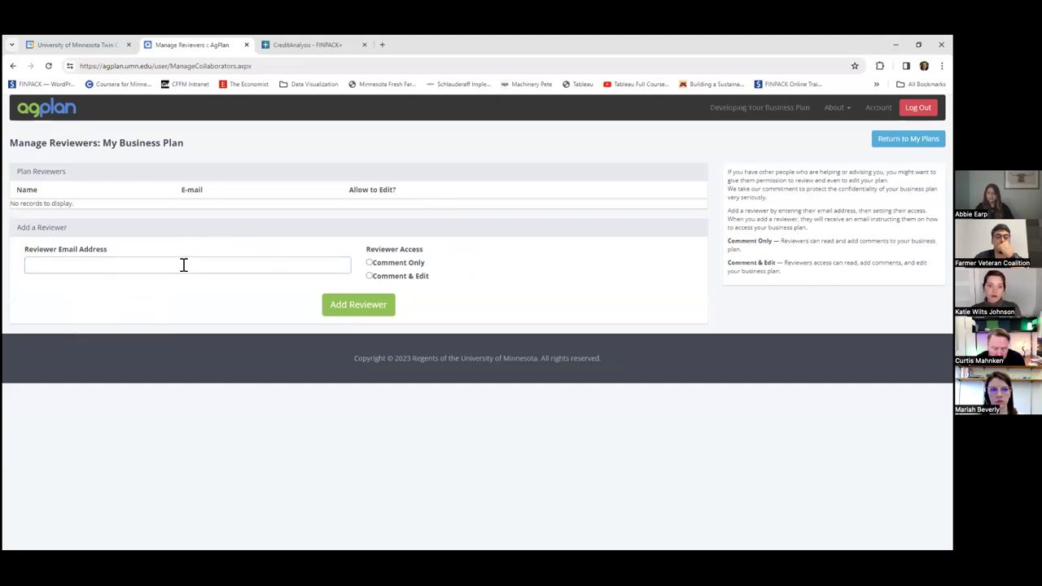
{"action": "left_click", "coordinate": [184, 265]}
{"action": "left_click", "coordinate": [145, 289]}
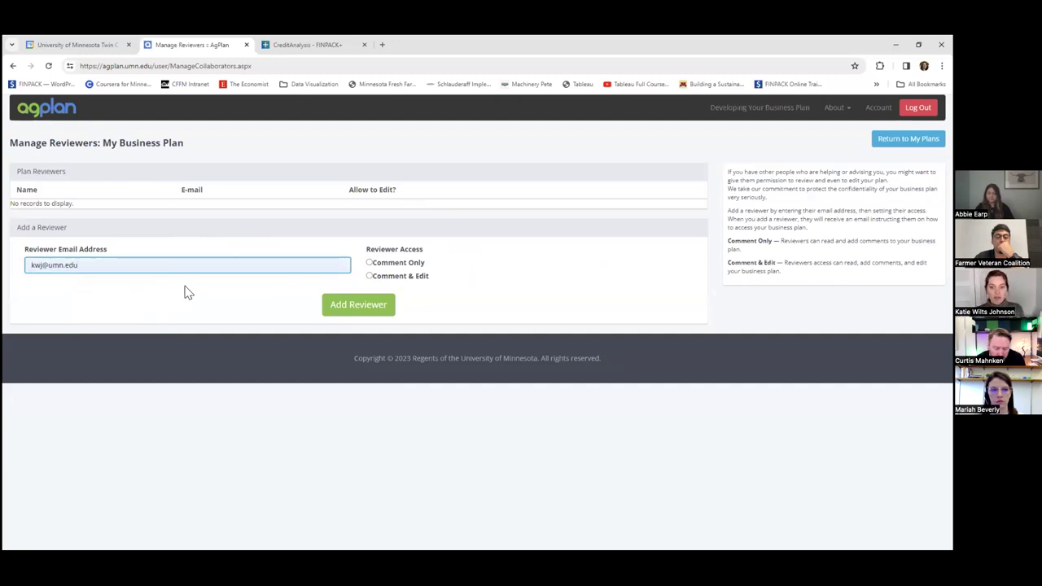
{"action": "left_click", "coordinate": [369, 264]}
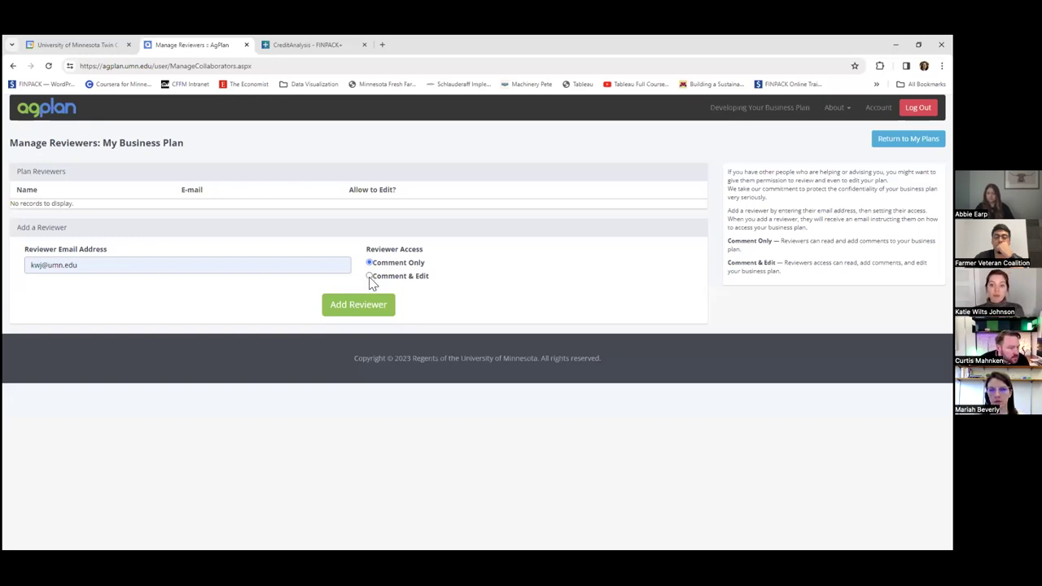
{"action": "left_click", "coordinate": [369, 277]}
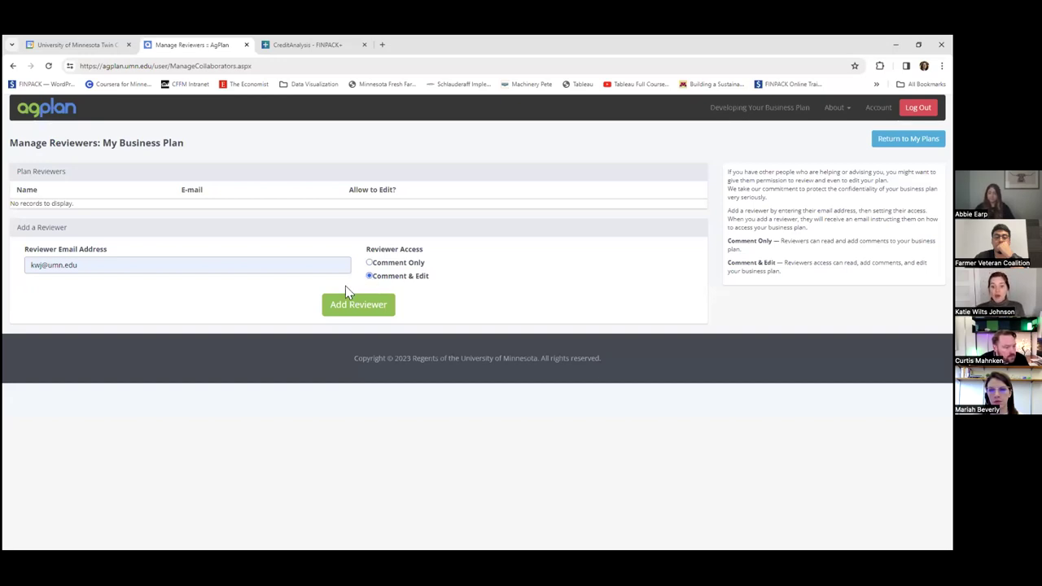
{"action": "left_click", "coordinate": [349, 306]}
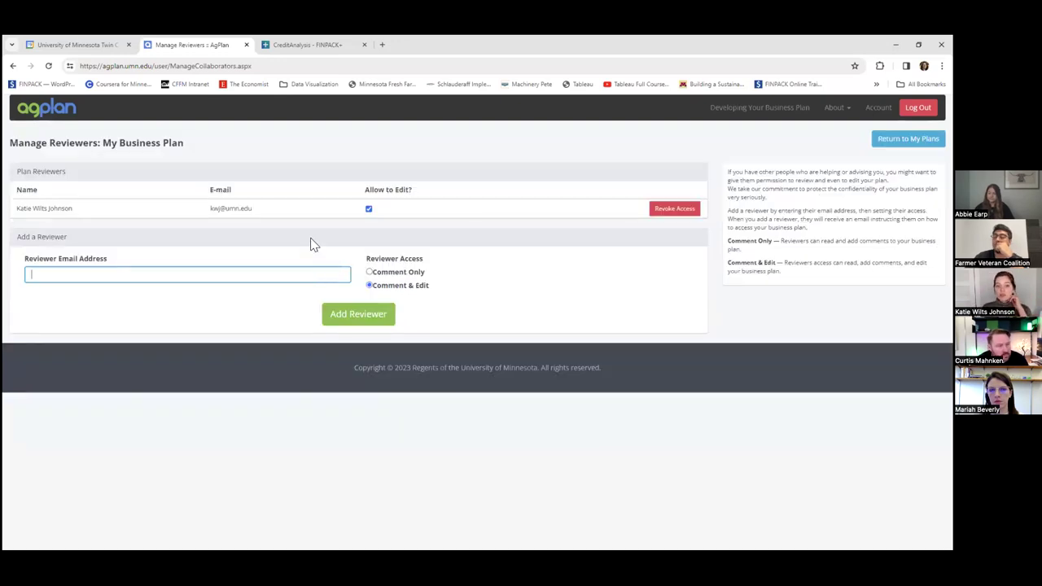
Turn off the new reviewer's permission to edit the plan and turn it back on.
{"action": "left_click", "coordinate": [368, 210]}
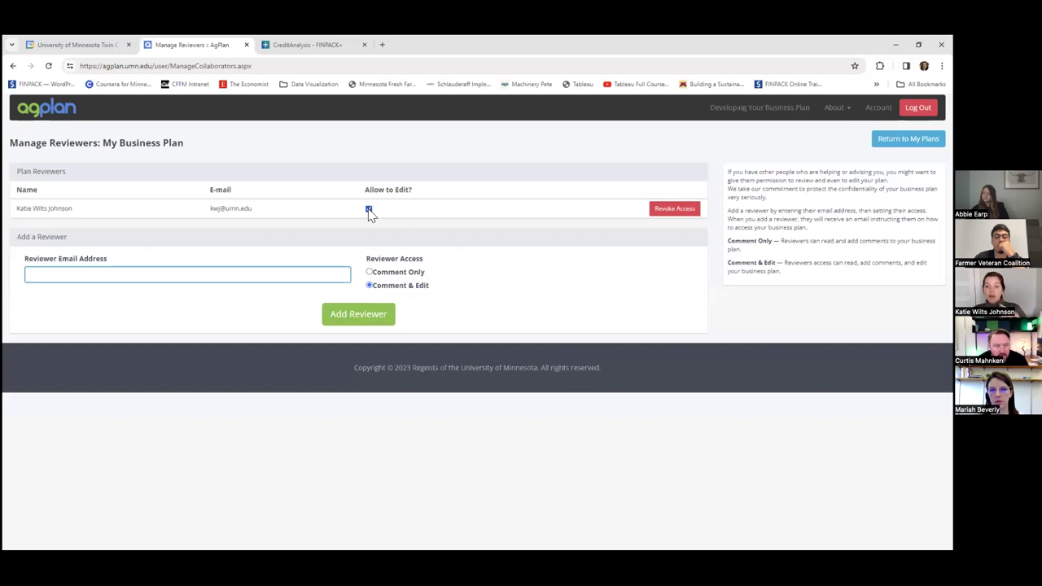
{"action": "left_click", "coordinate": [368, 210]}
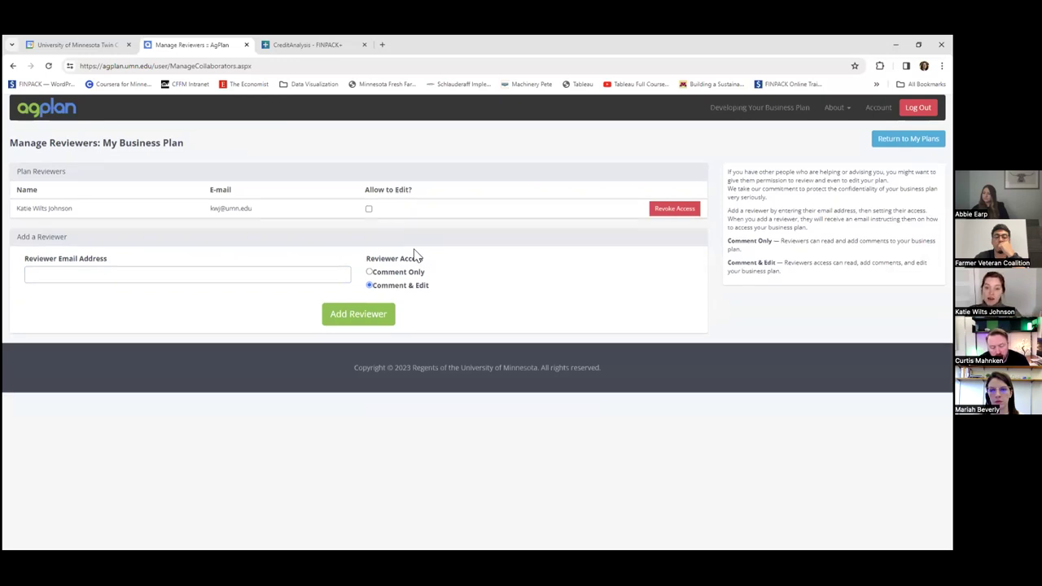
{"action": "left_click", "coordinate": [368, 209]}
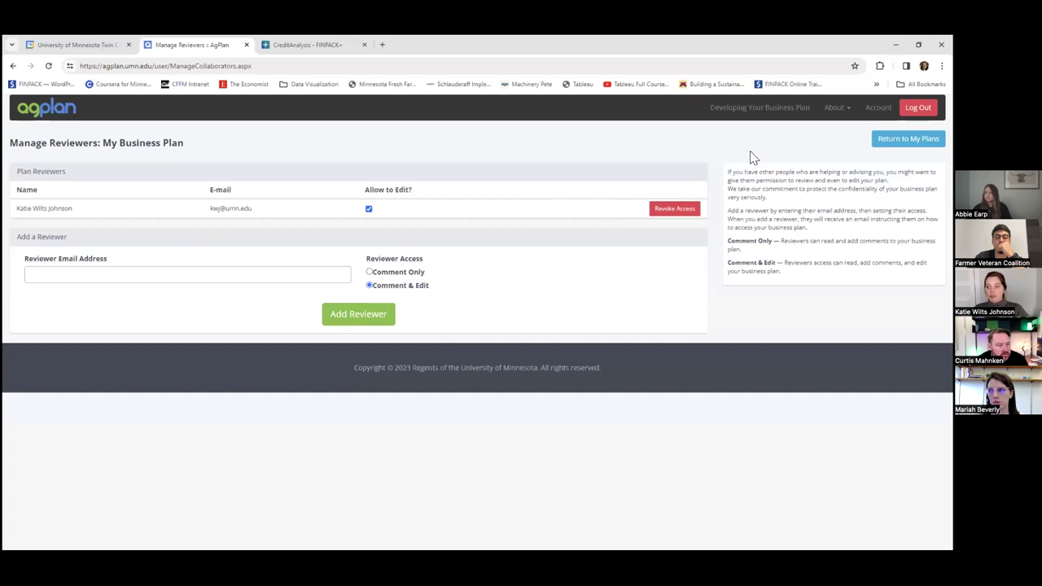
Reopen My Business Plan from the plan list and bring up the form for e-mailing its reviewers.
{"action": "left_click", "coordinate": [908, 140]}
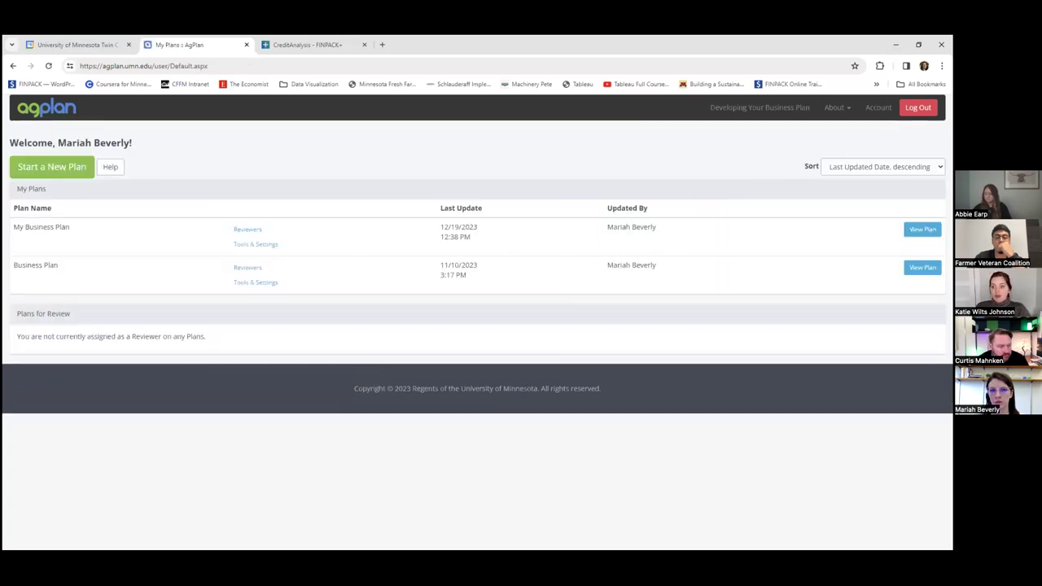
{"action": "left_click", "coordinate": [922, 230]}
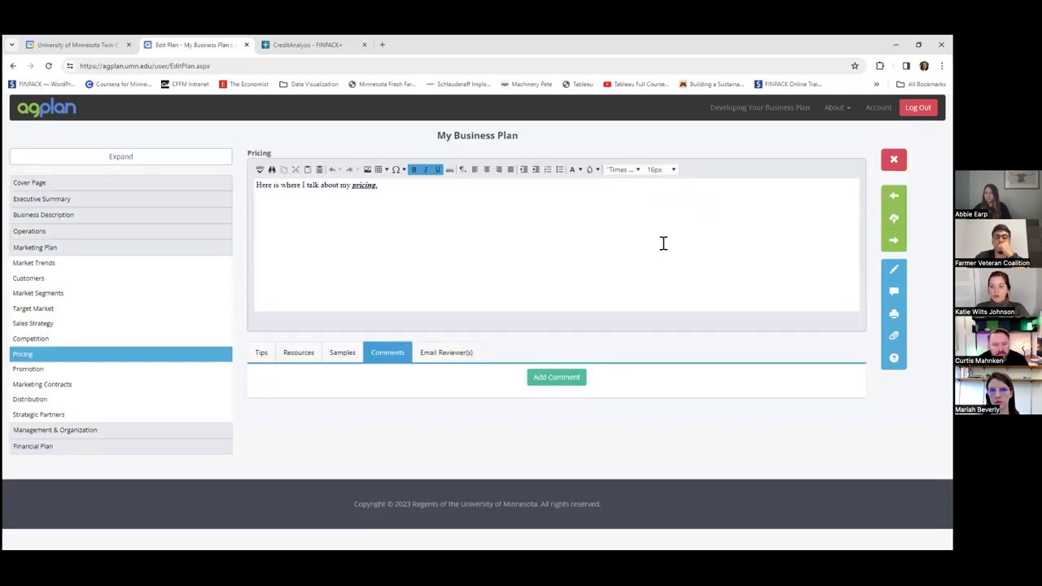
{"action": "left_click", "coordinate": [434, 359]}
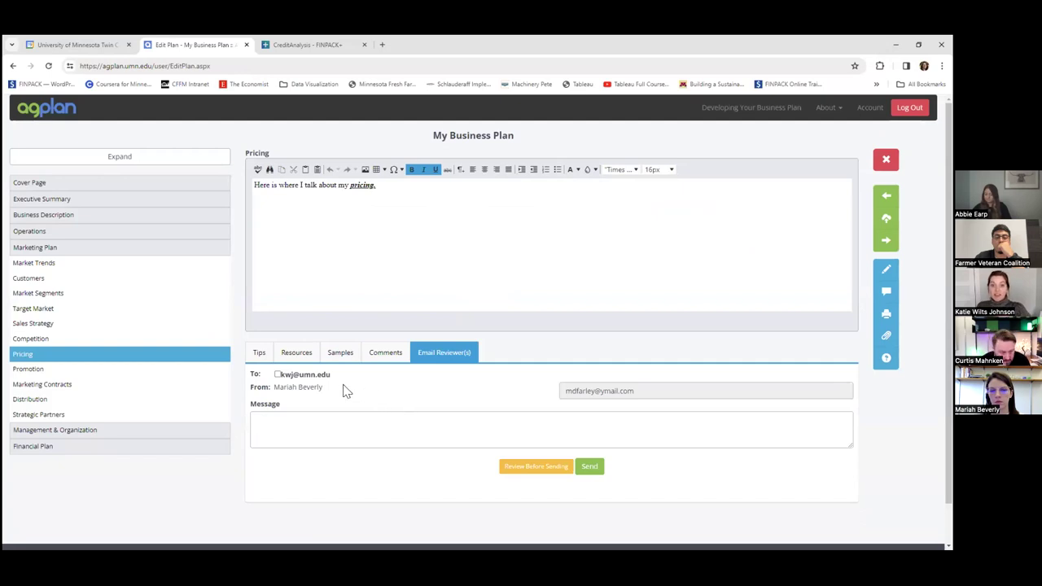
Send the plan's reviewer the message "Can you review my pricing scheme?" from the Pricing section.
{"action": "left_click", "coordinate": [287, 422]}
{"action": "type", "text": "Can you review my pricing scheme?"}
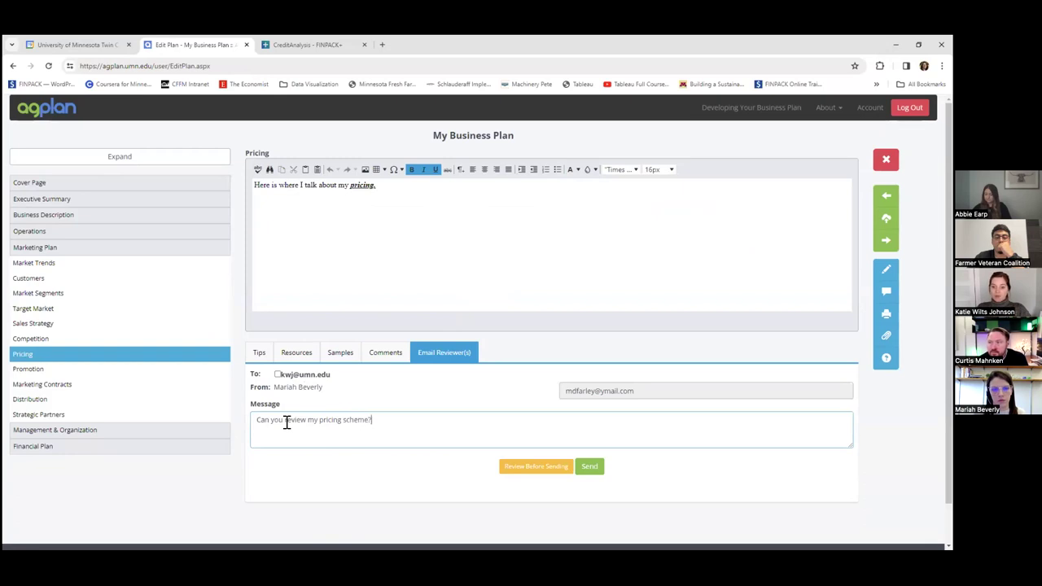
{"action": "left_click", "coordinate": [278, 374]}
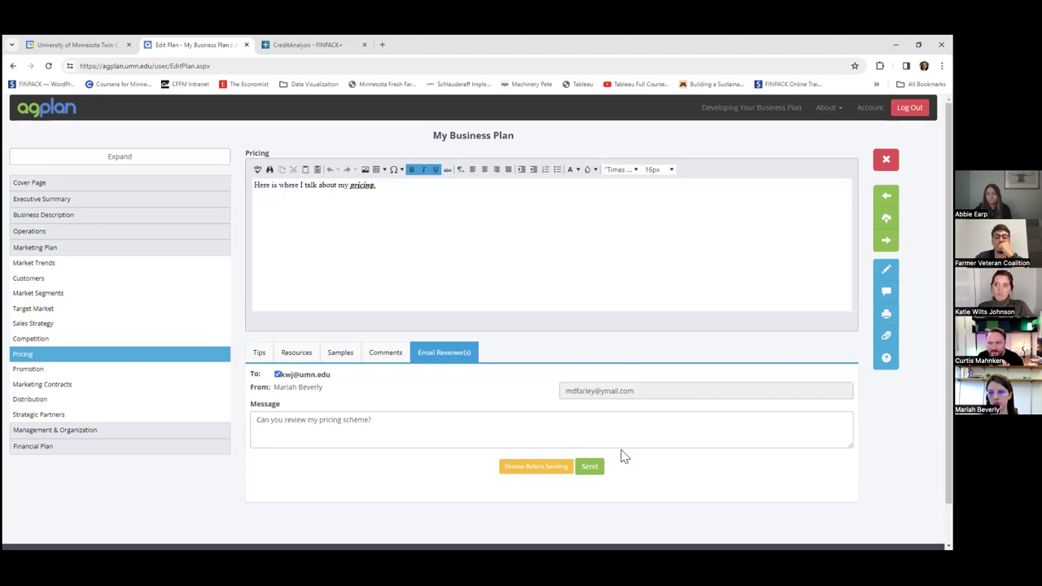
{"action": "left_click", "coordinate": [591, 471]}
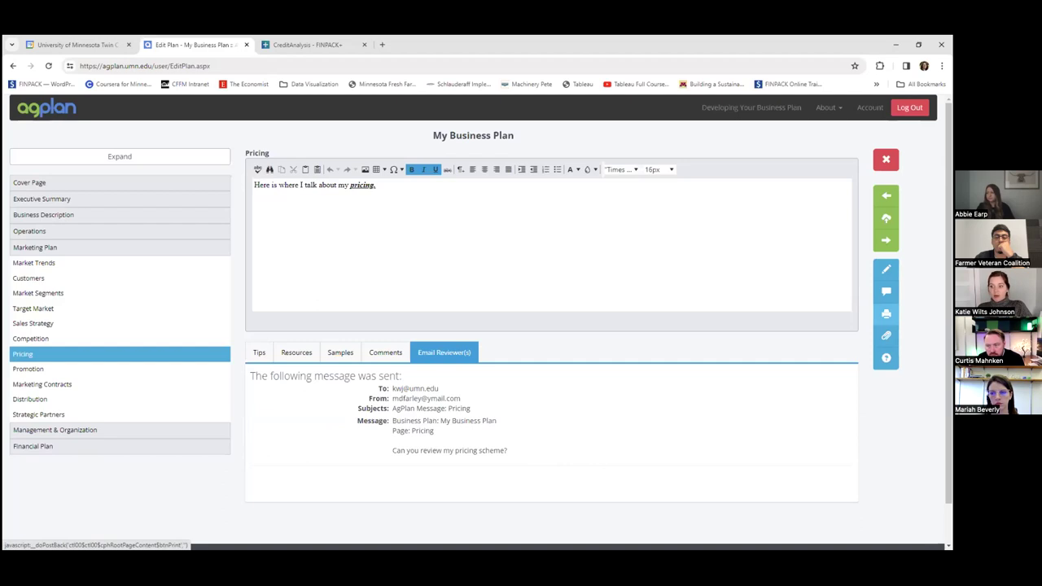
Generate the printable Word and PDF files of My Business Plan with the Business Plan Only option.
{"action": "left_click", "coordinate": [886, 314]}
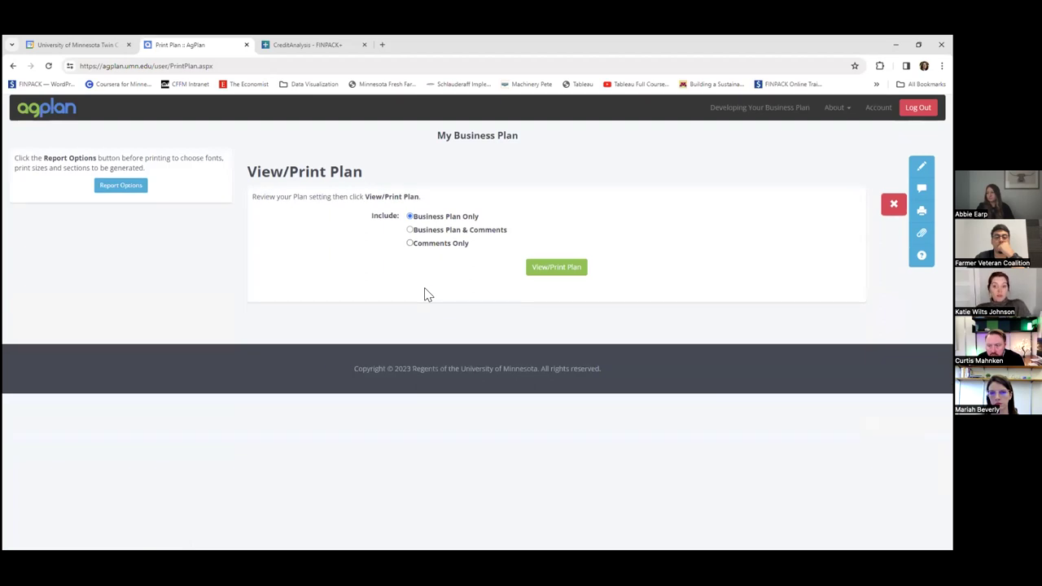
{"action": "left_click", "coordinate": [549, 276]}
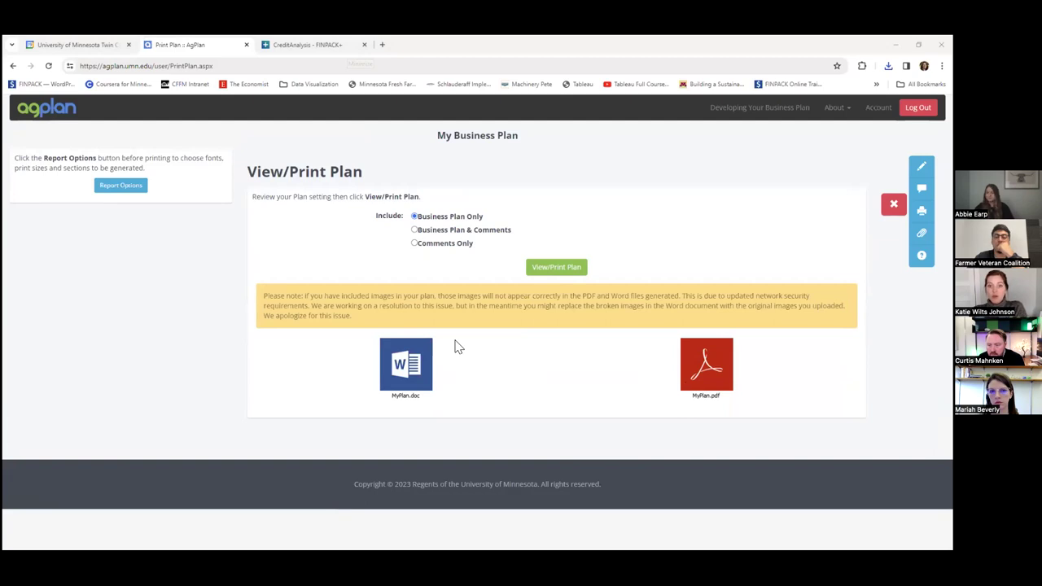
{"action": "left_click", "coordinate": [654, 205]}
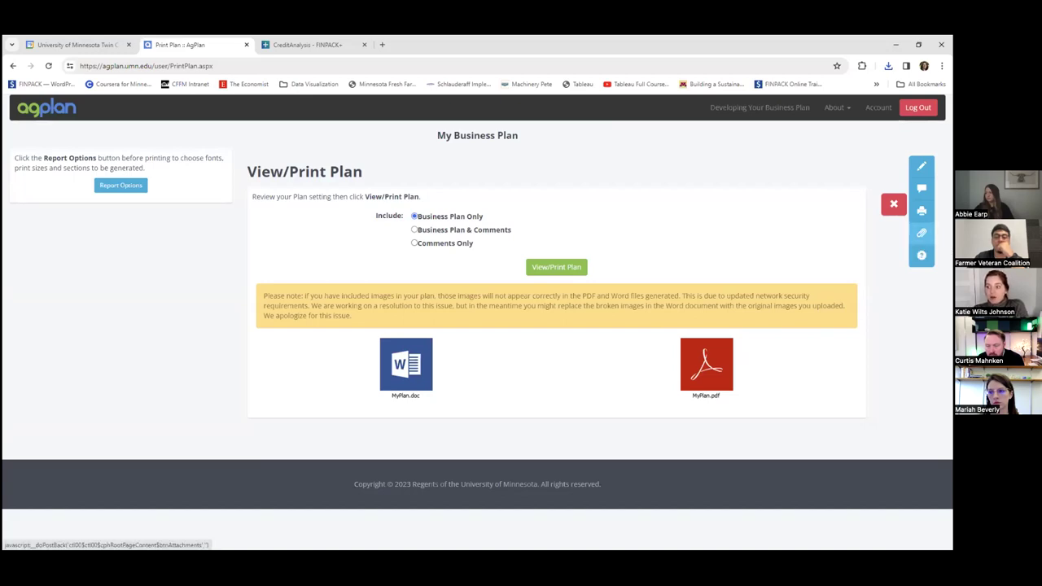
Open the plan's attachments page and make the attachment title ready for entry.
{"action": "left_click", "coordinate": [921, 233]}
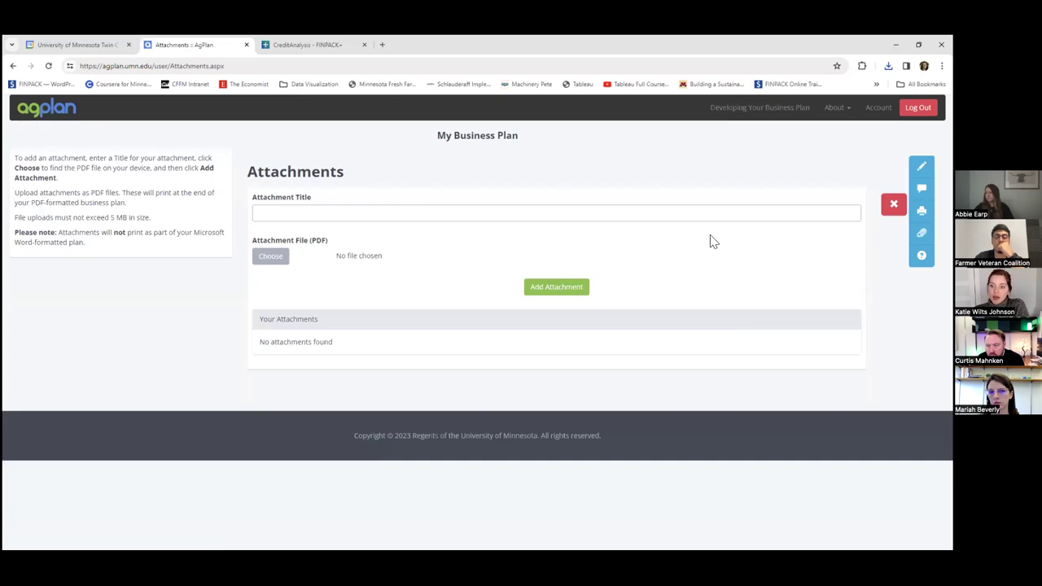
{"action": "left_click", "coordinate": [685, 216]}
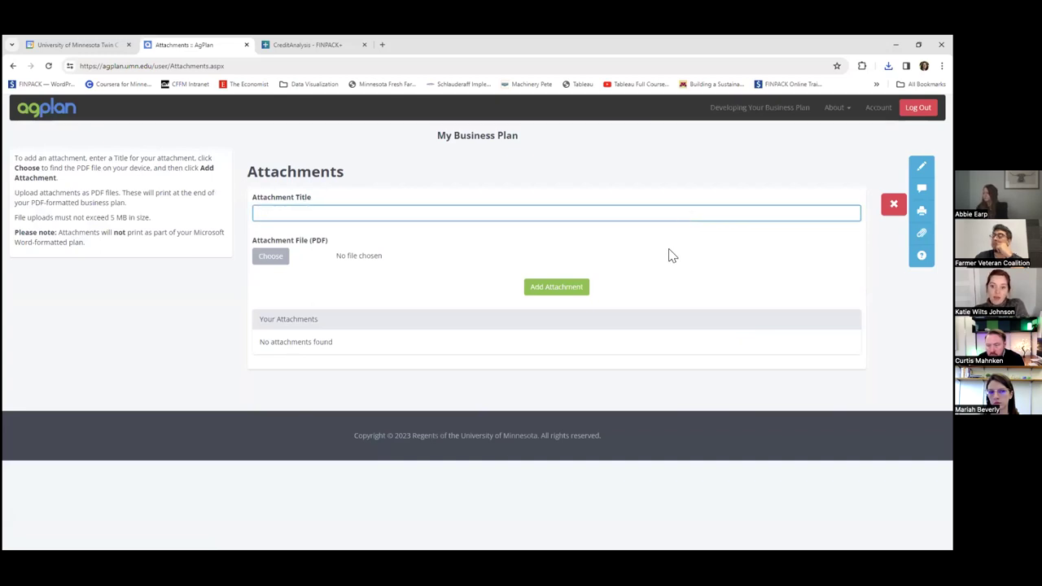